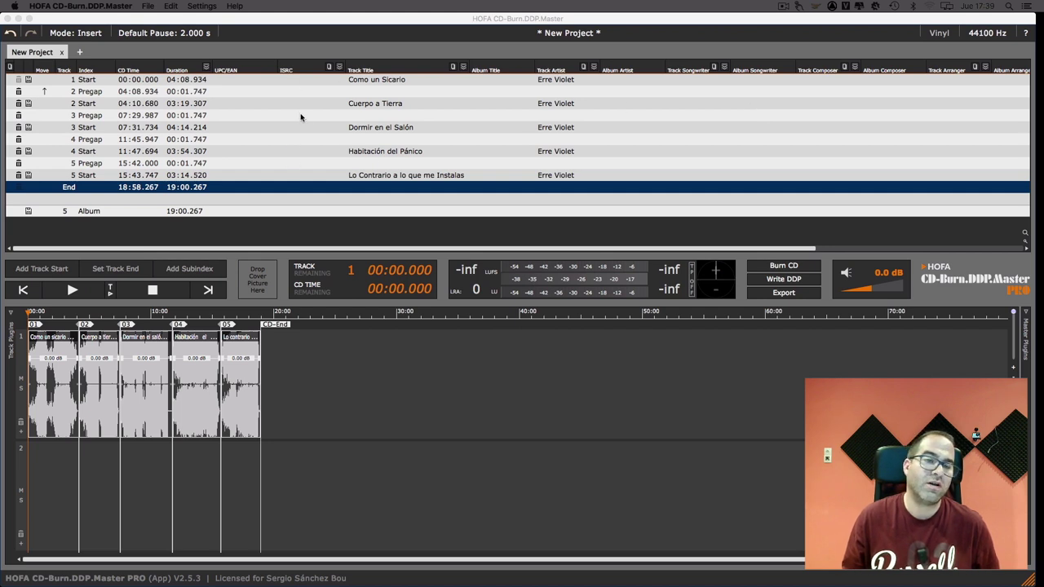
- Look over the track list's metadata columns, from the track titles through to the album genre
scroll(695, 140, right, 5)
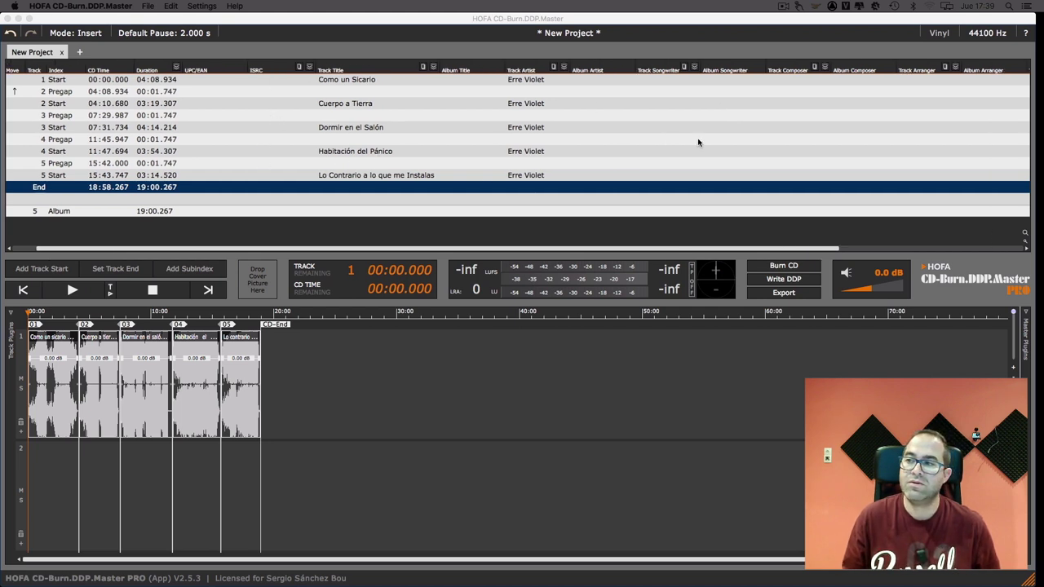
scroll(698, 142, right, 2)
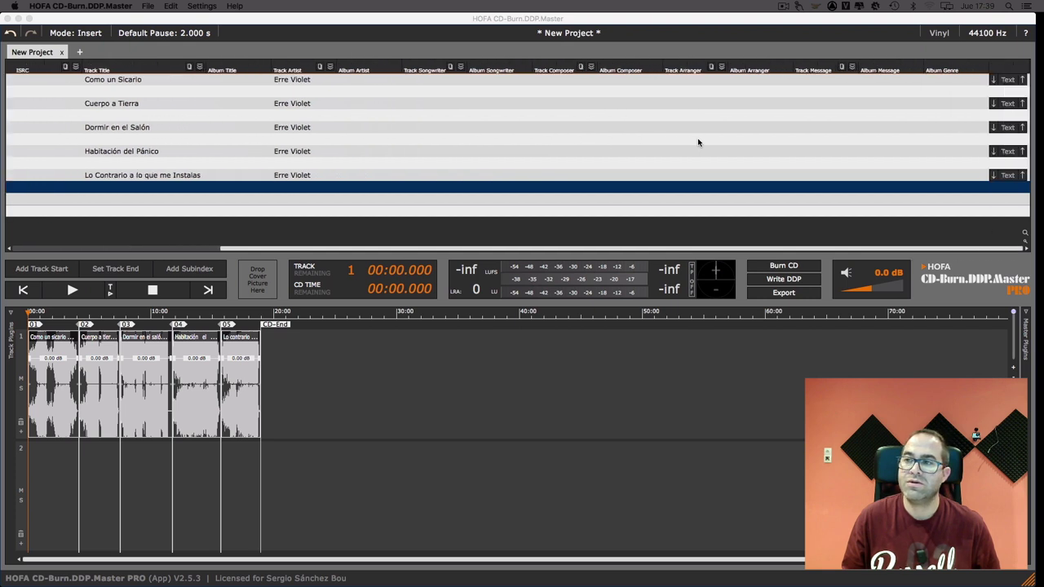
scroll(698, 141, left, 7)
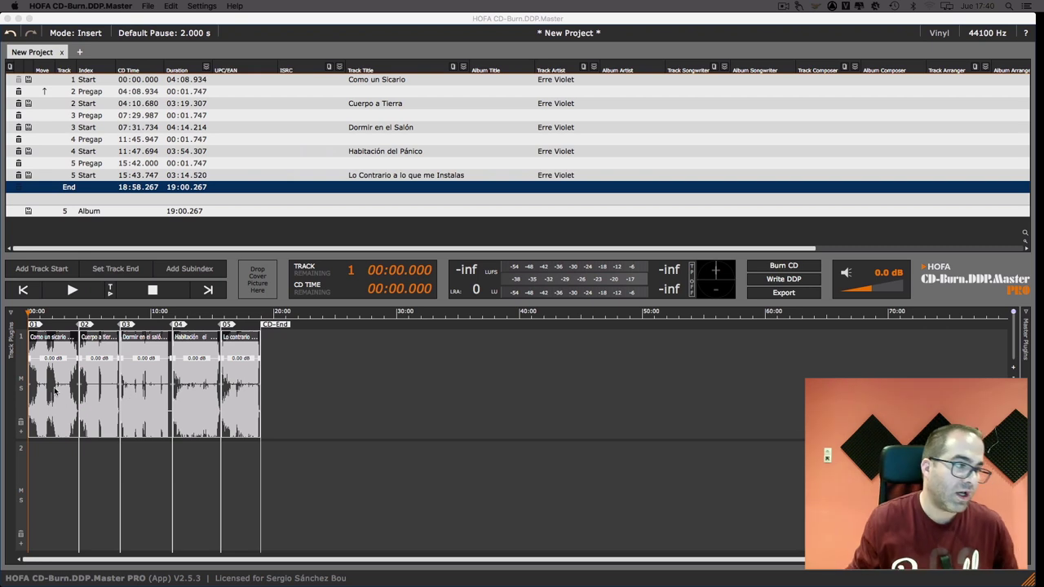
- Move the "Cuerpo a Tierra" clip to the second audio track and view the plugins available for the first track
drag(102, 398, 99, 498)
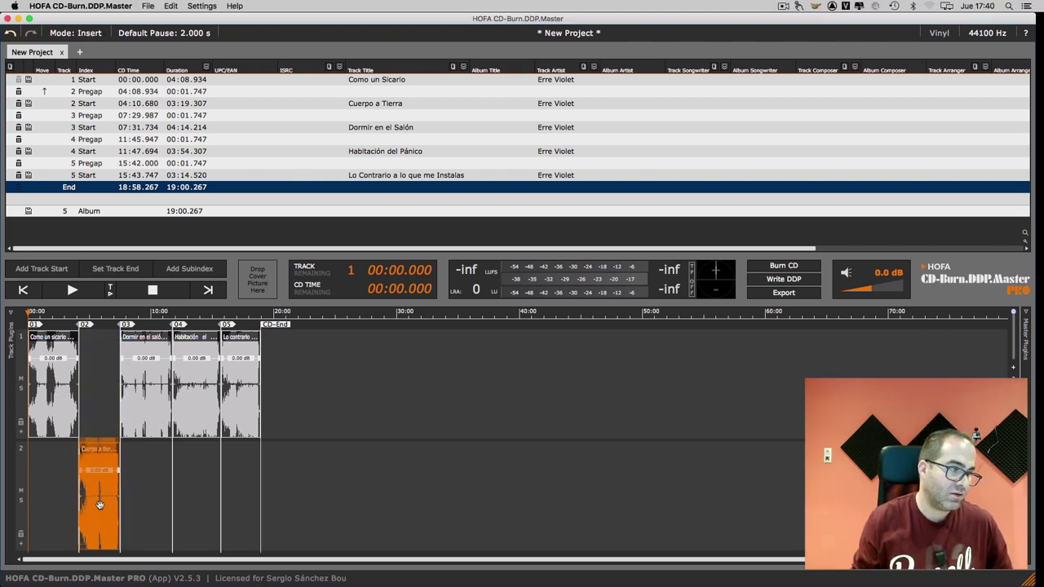
click(11, 314)
click(39, 337)
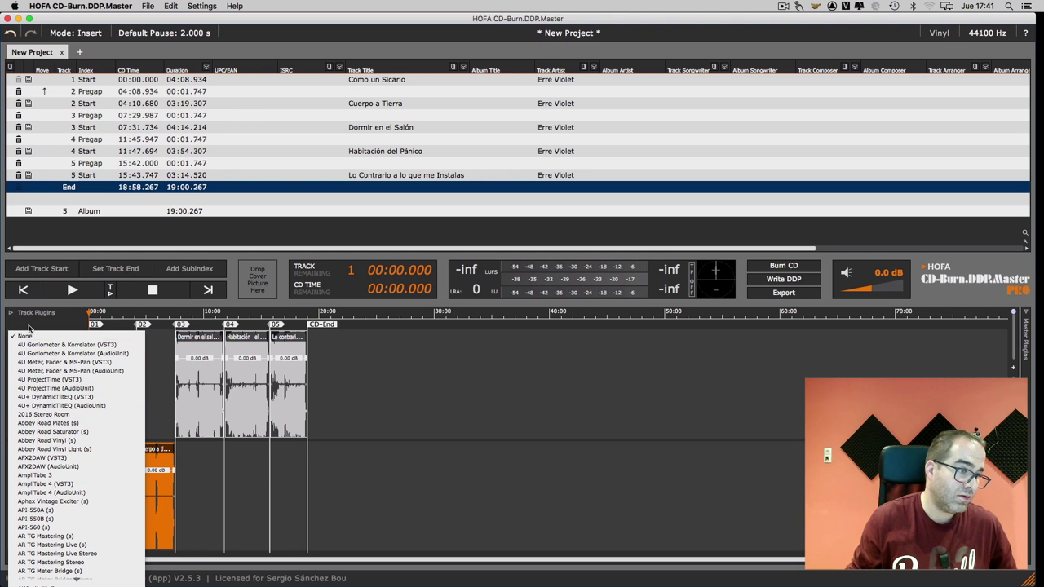
click(31, 334)
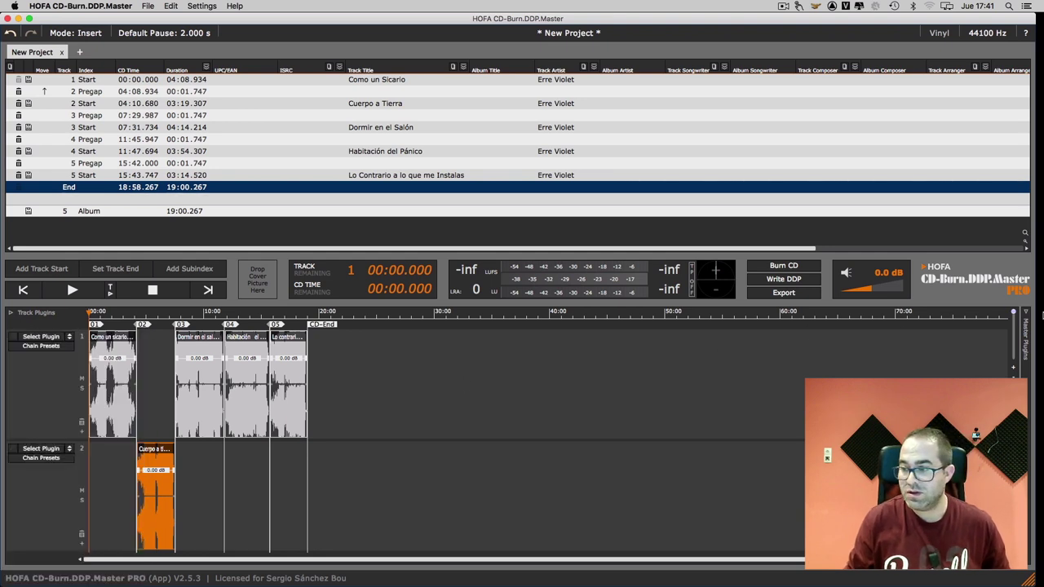
- Expand the master plugins area and browse the plugins available for the master chain without choosing one
click(1026, 320)
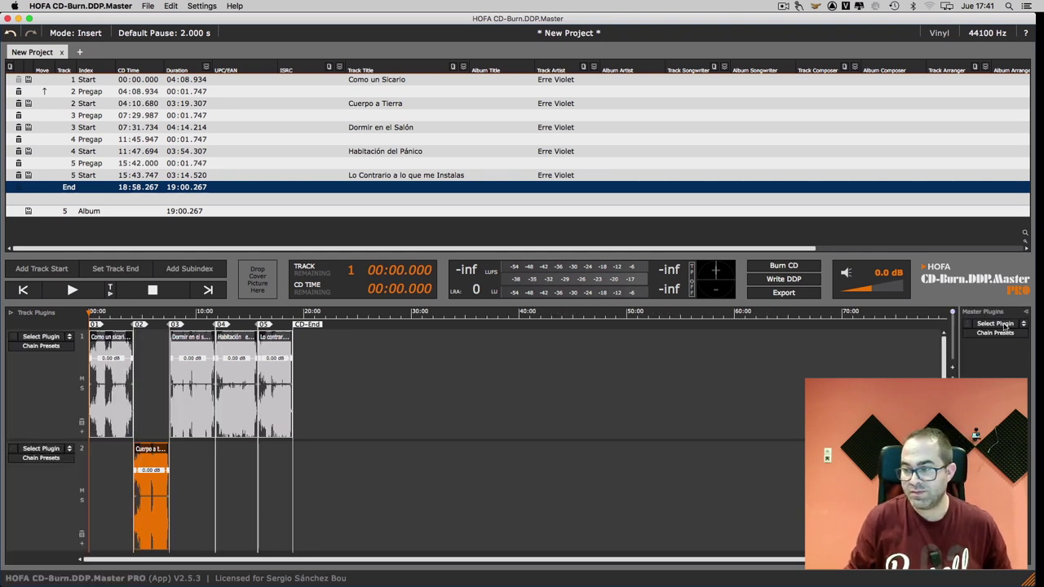
click(1000, 324)
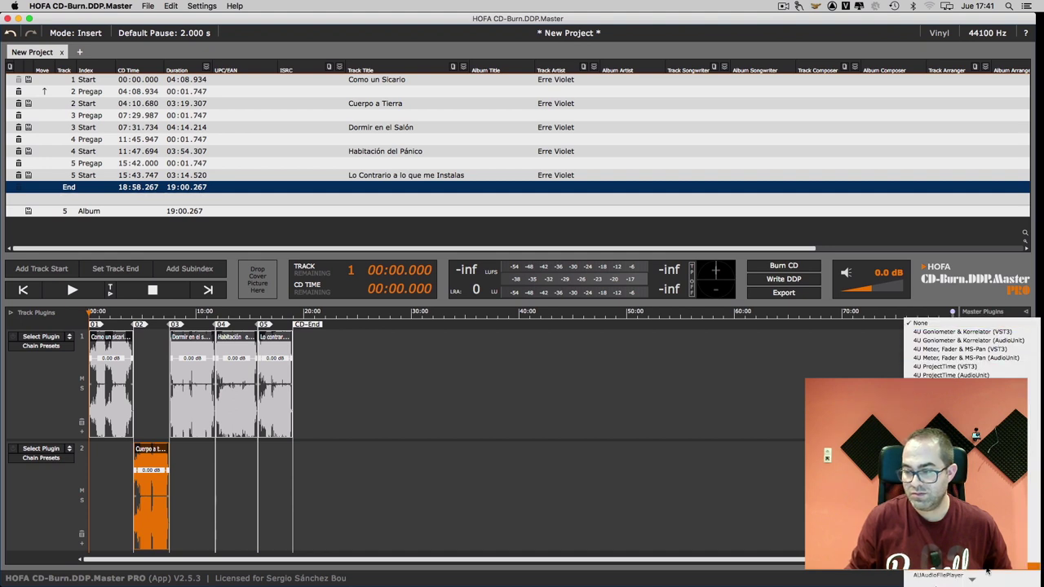
scroll(971, 571, down, 5)
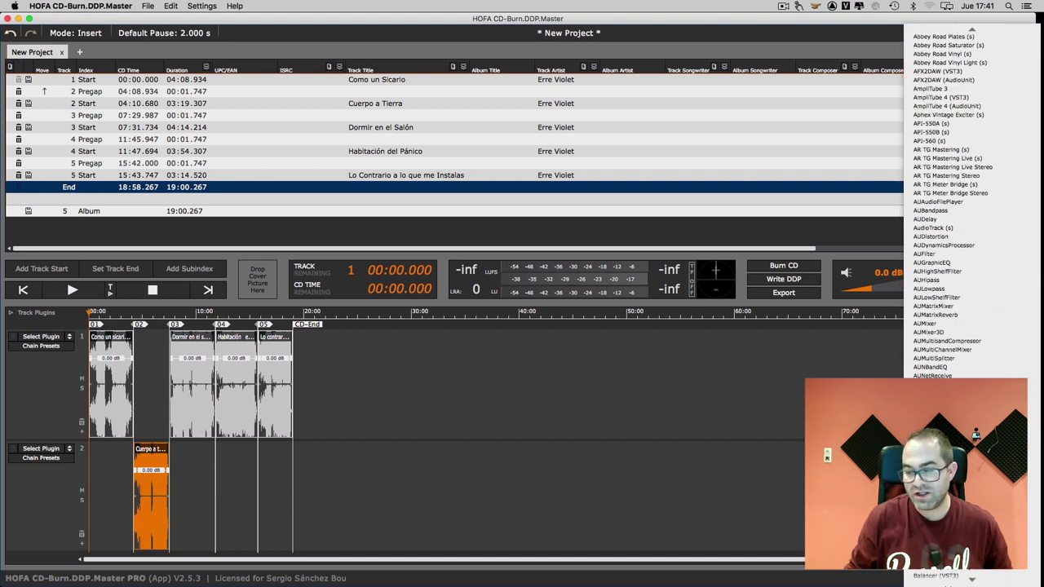
key(Escape)
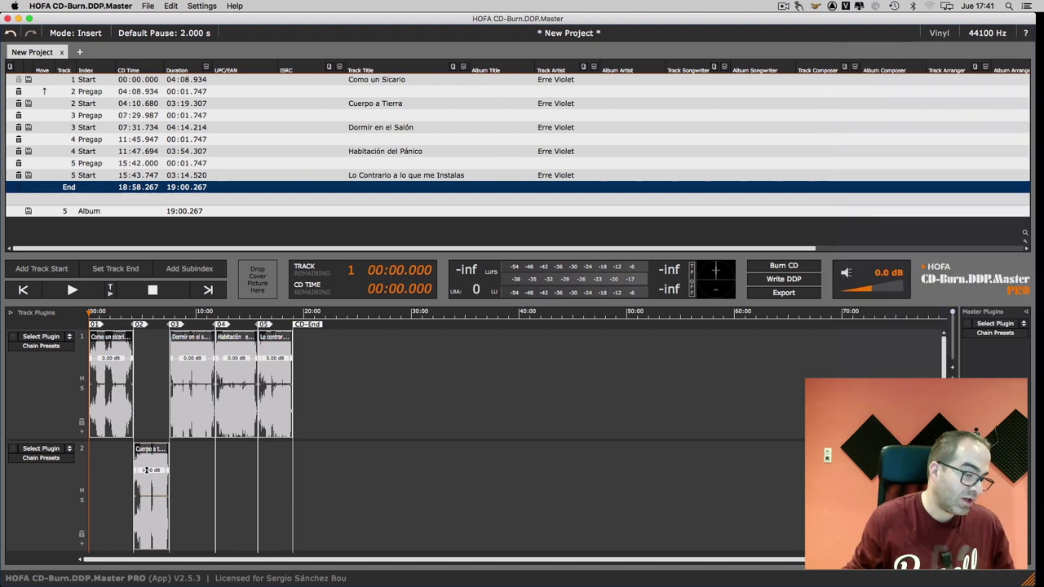
- Return the "Cuerpo a Tierra" clip to the first audio track and play part of it to check the level meters
drag(148, 470, 151, 371)
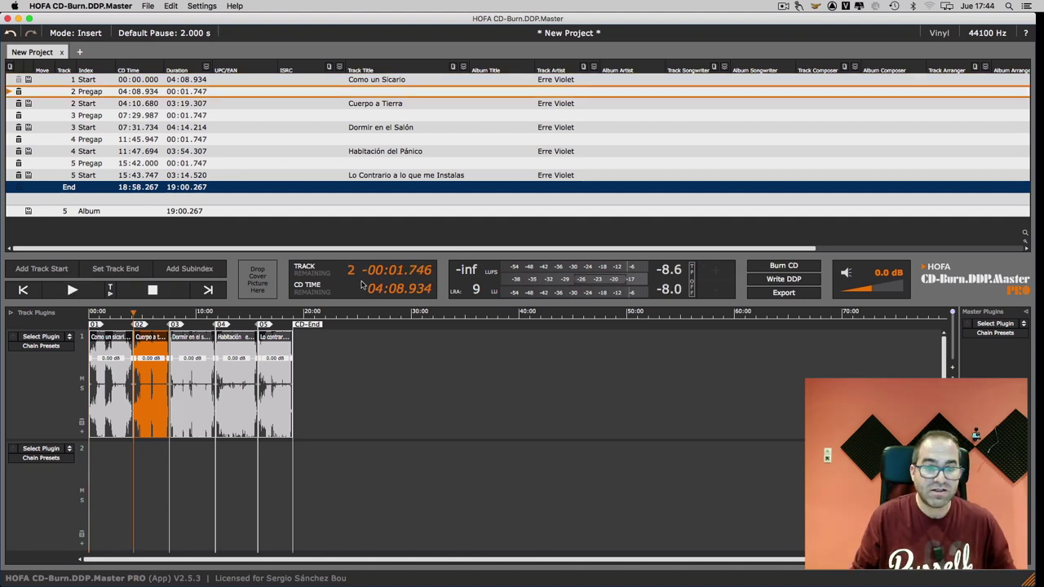
click(84, 294)
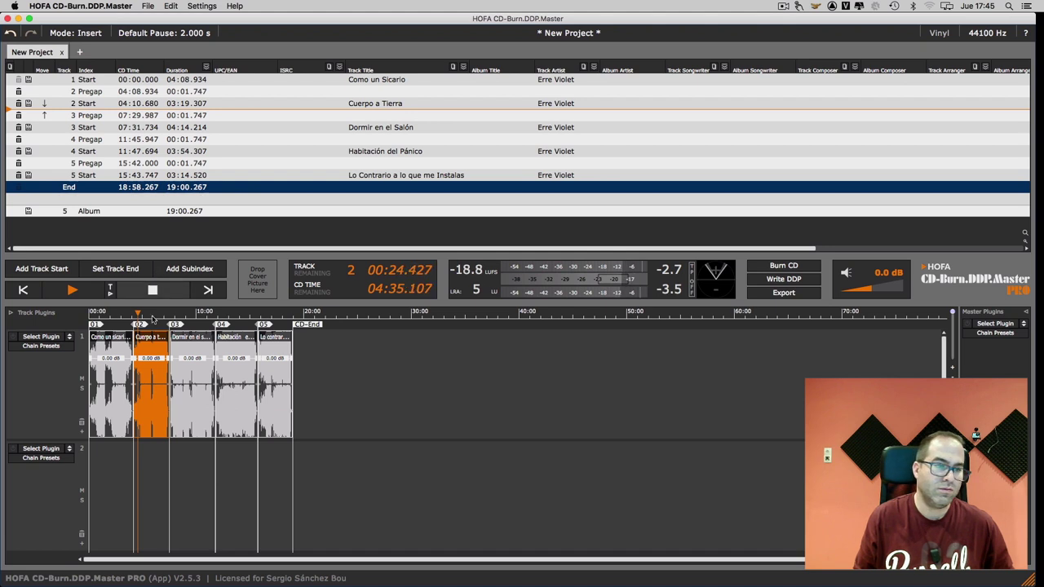
click(152, 290)
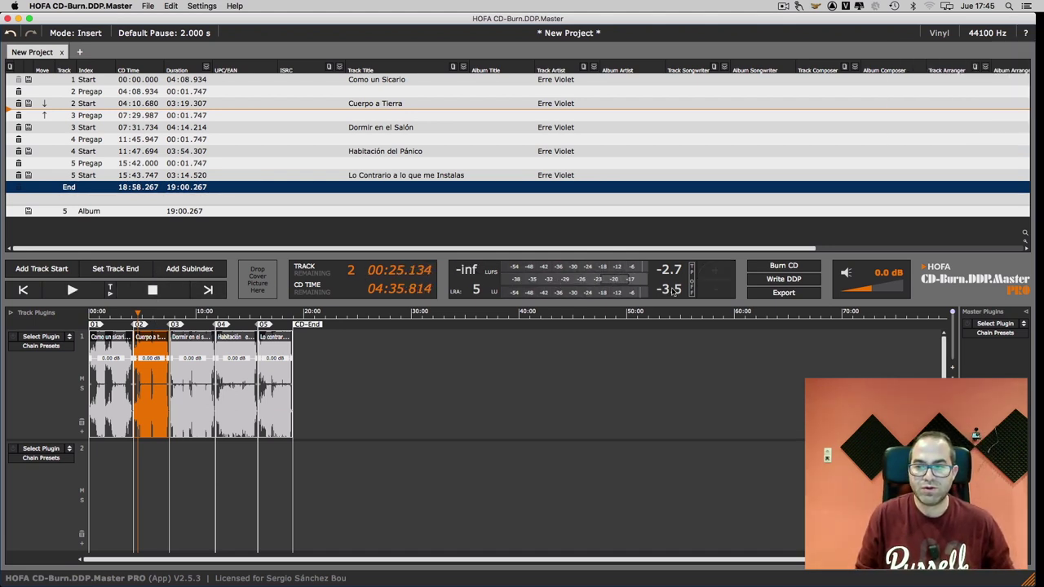
- Write the project as a DDP image to the Desktop with an additional zip file, opening it in HOFA DDP Player Maker
click(784, 279)
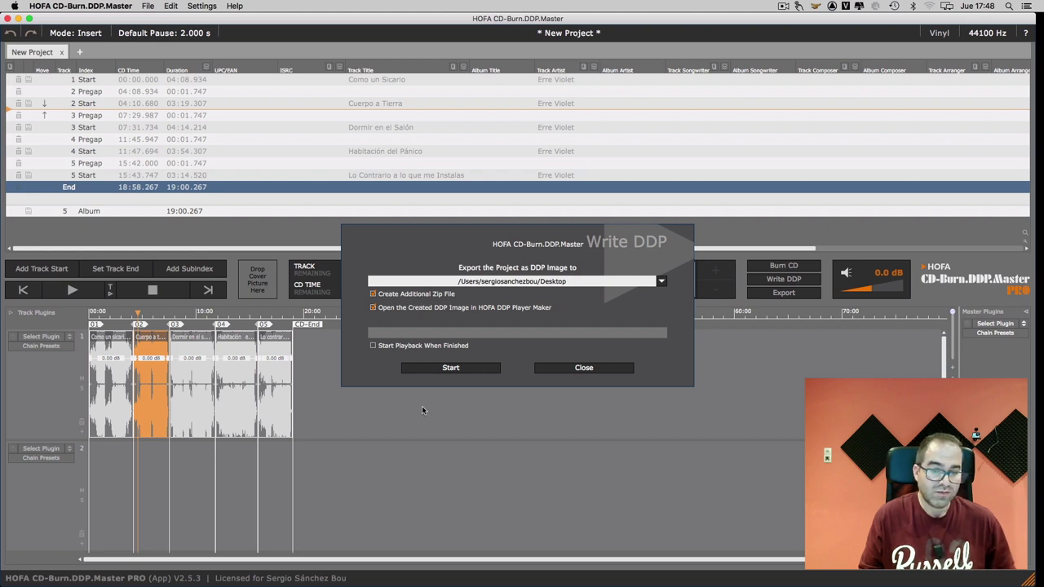
click(437, 368)
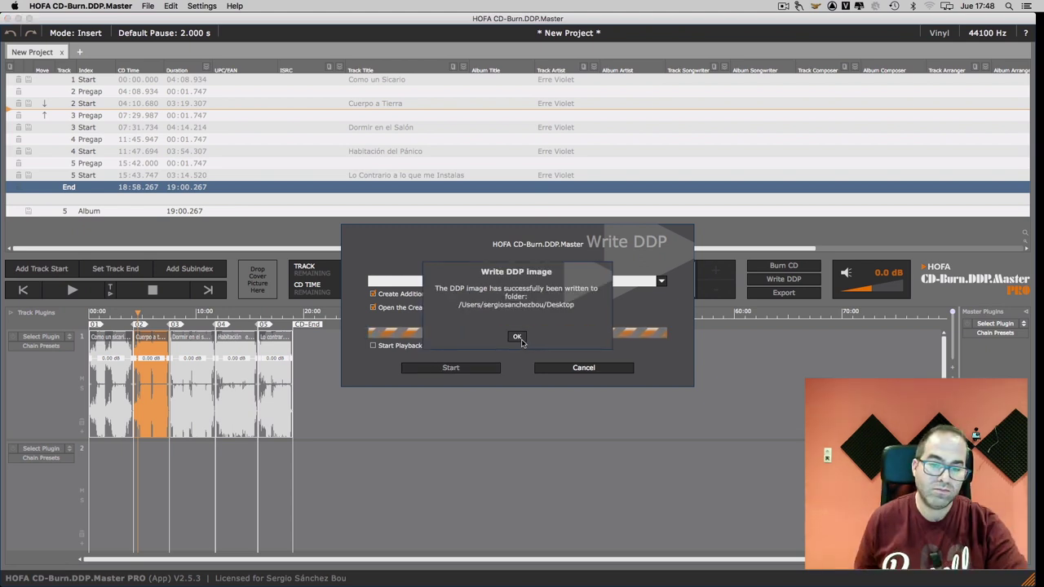
click(519, 337)
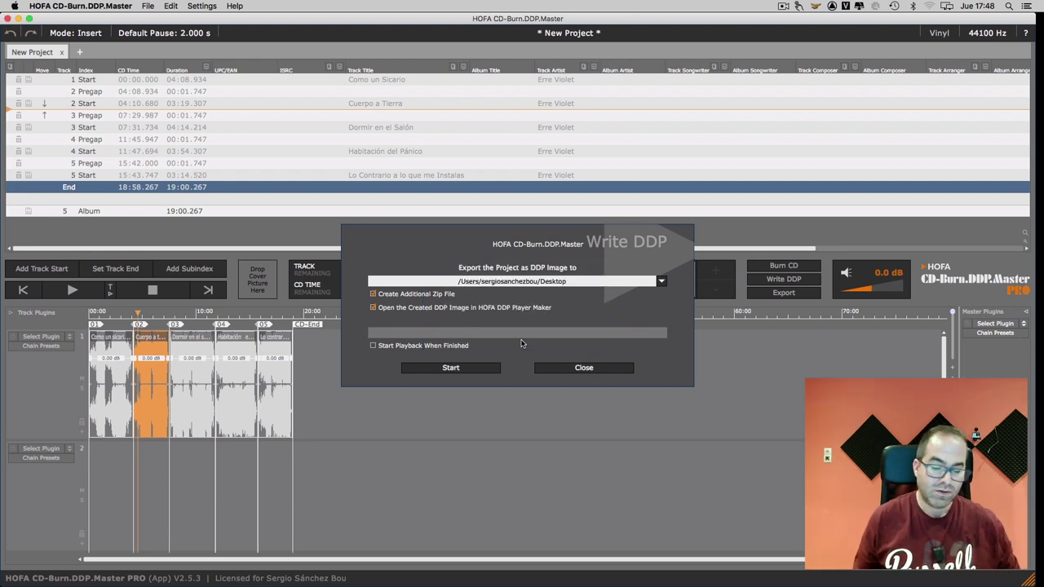
- Switch to the HOFA DDP Player Maker window, minimize the CD-Burn.DDP.Master window behind it and reposition the player maker
key(ctrl+Up)
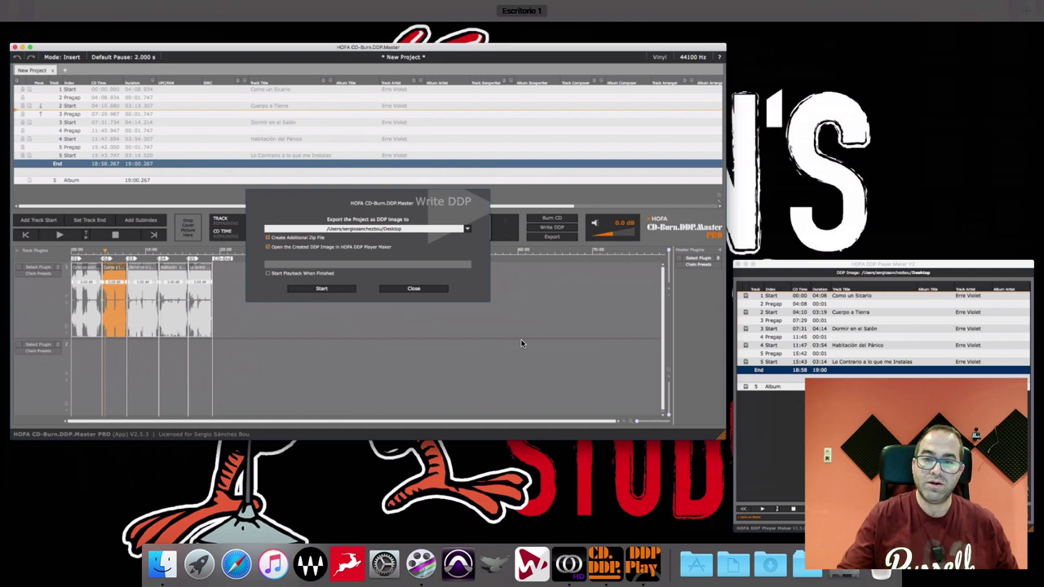
key(Escape)
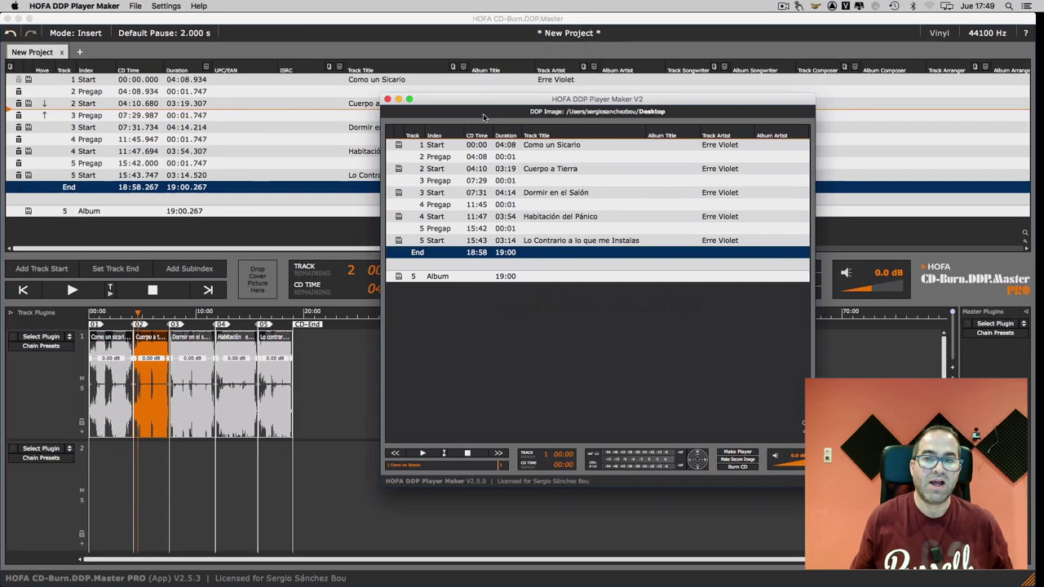
click(19, 18)
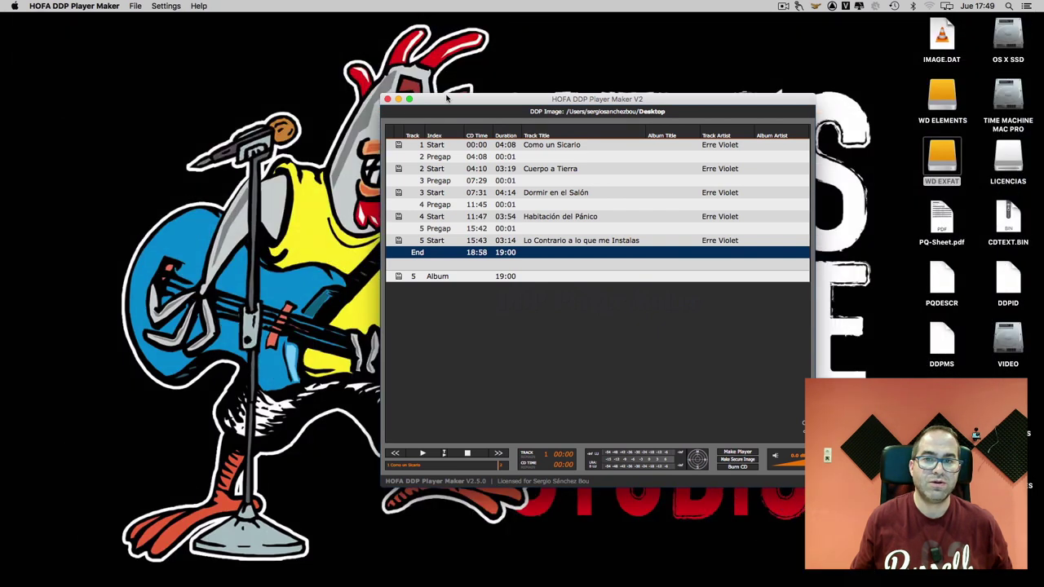
drag(446, 98, 415, 96)
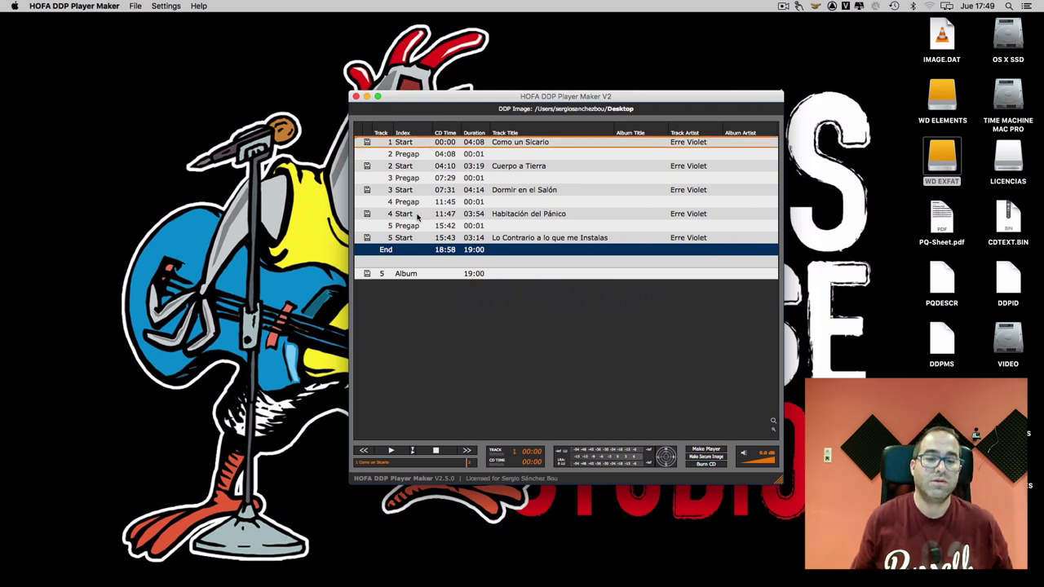
- Play the DDP image from the first track, skip to "Cuerpo a Tierra" and stop playback
click(390, 451)
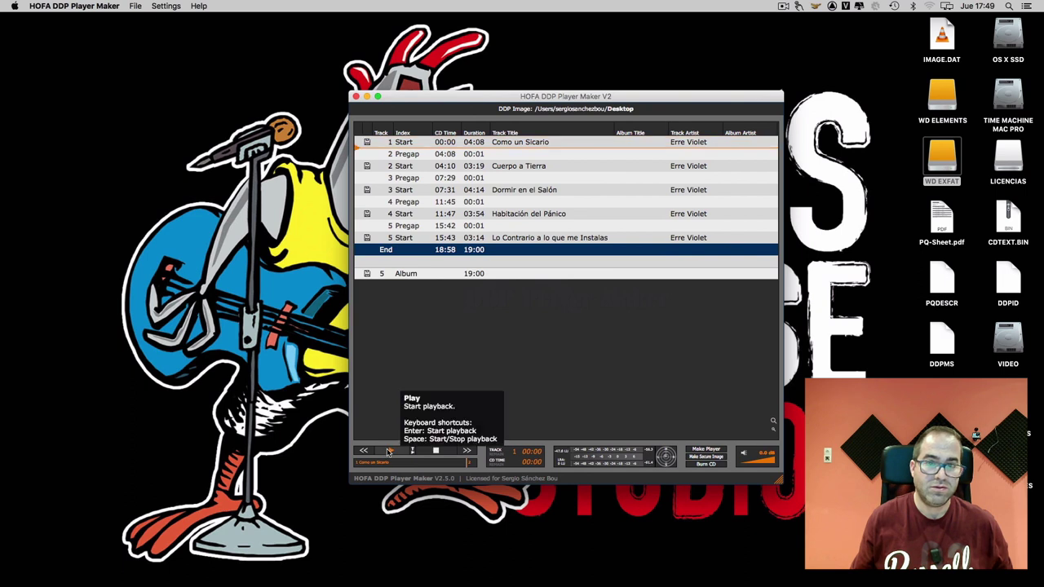
click(466, 451)
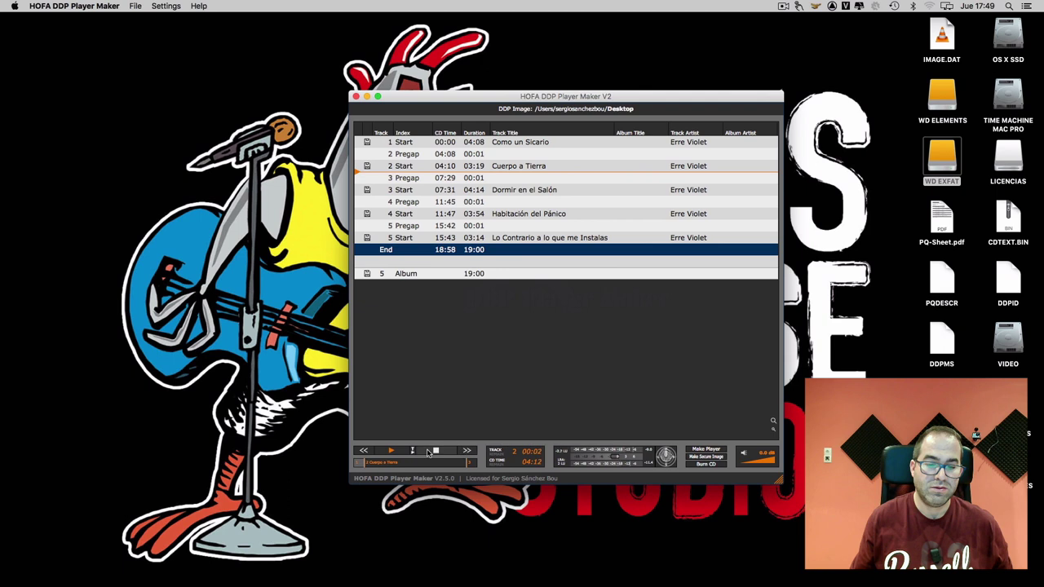
click(435, 452)
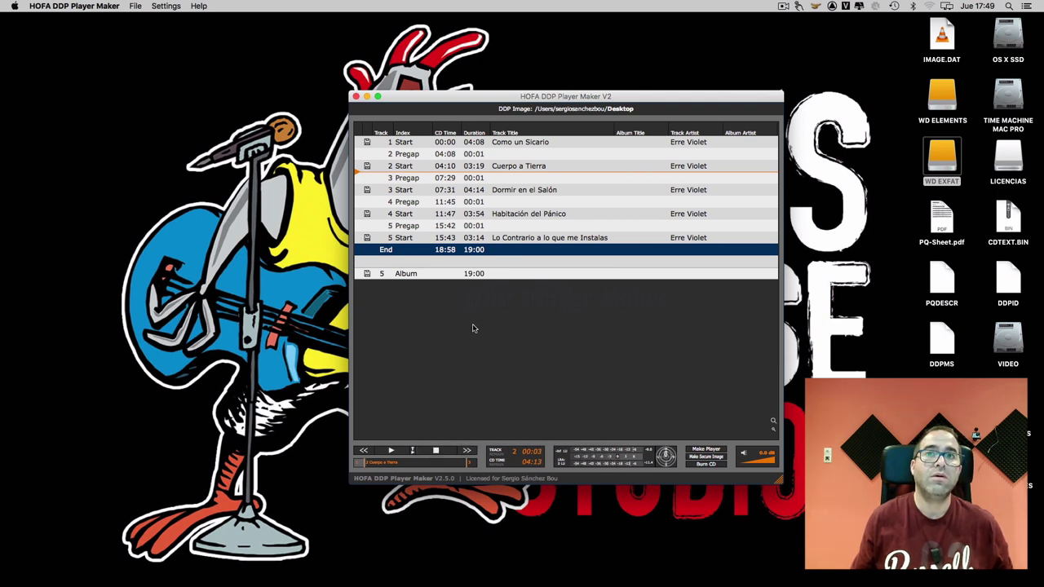
- Make a DDP player with a zip file named YOUTUBE DDP, keeping the current splash image, link and player options
click(706, 450)
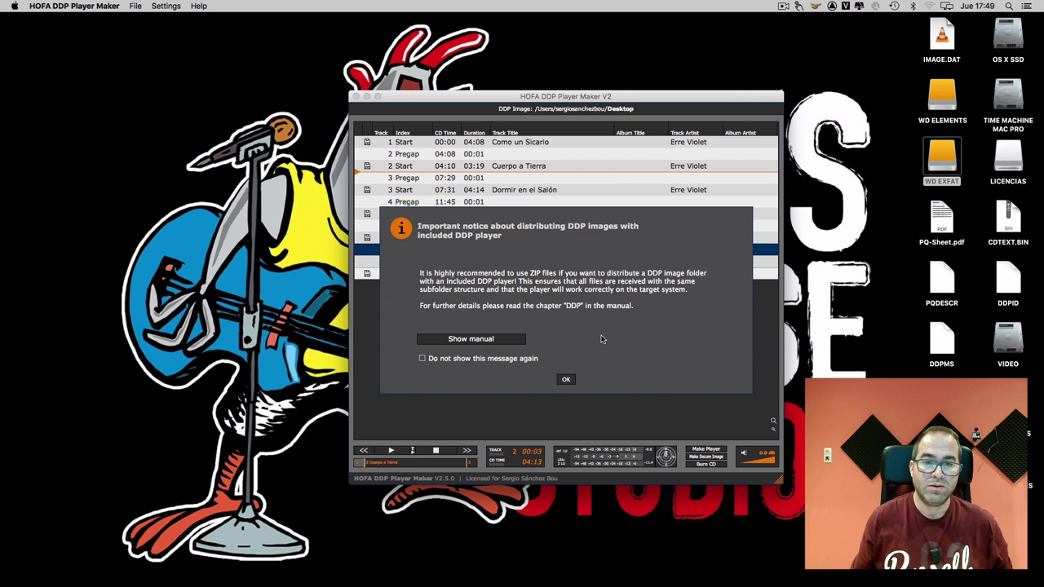
click(565, 381)
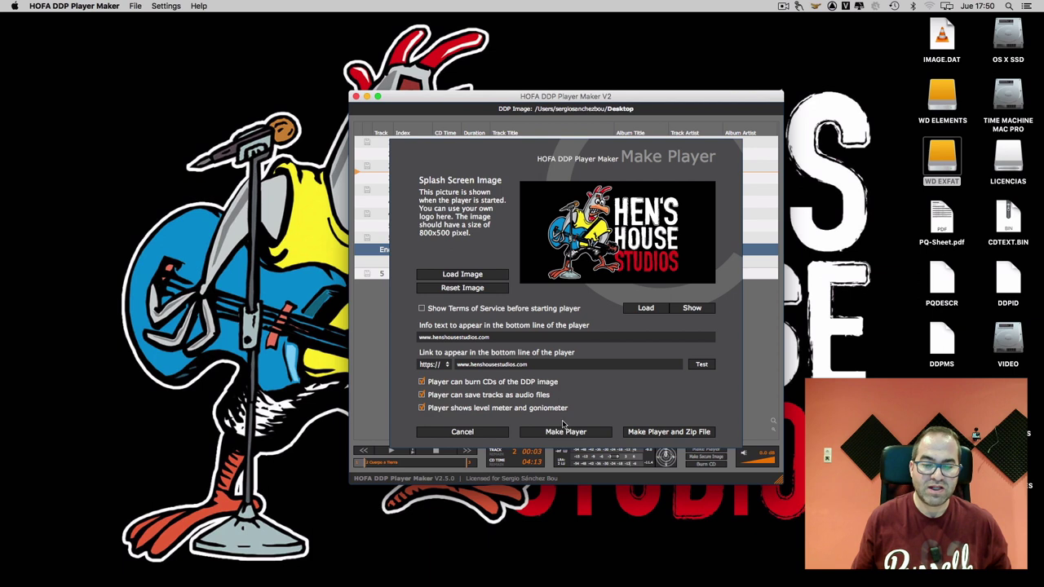
click(642, 436)
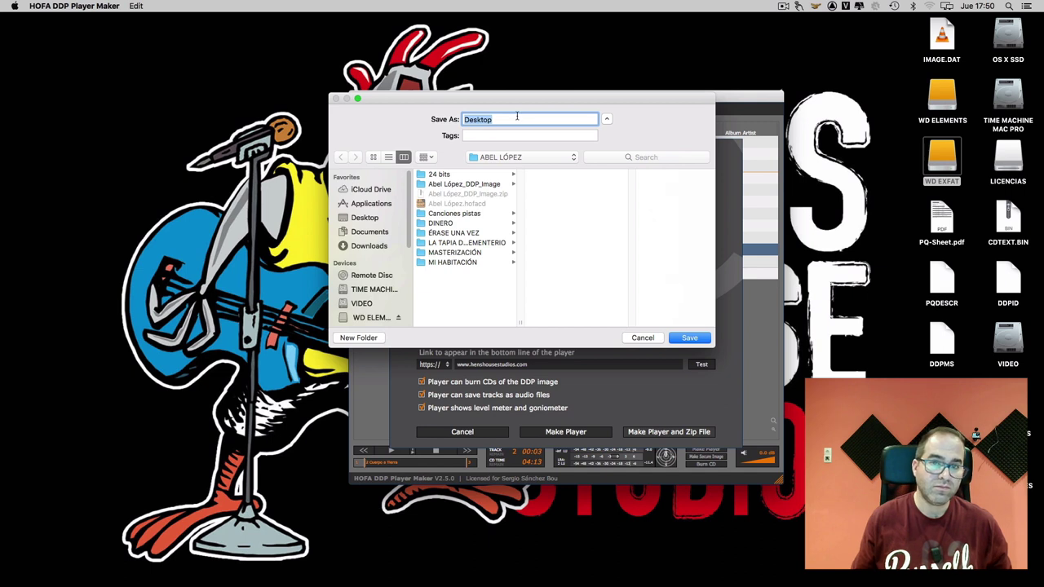
text(YOUTUBE DDP)
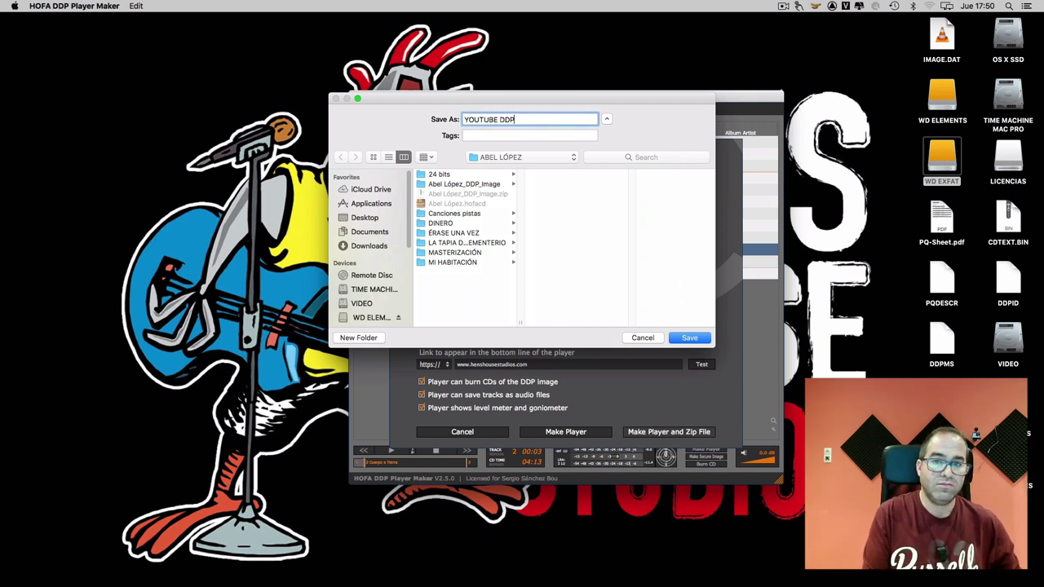
key(Return)
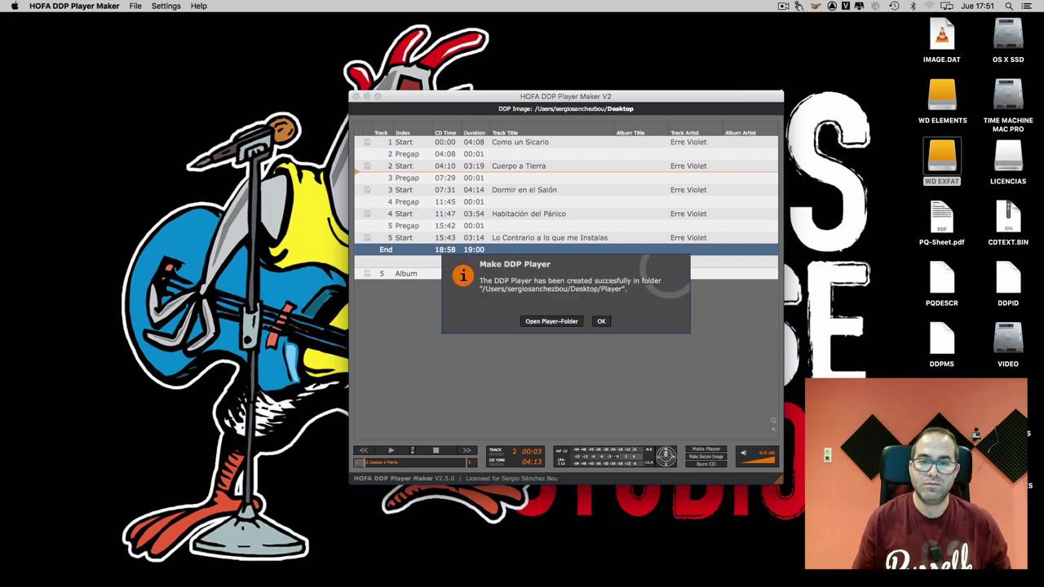
click(601, 321)
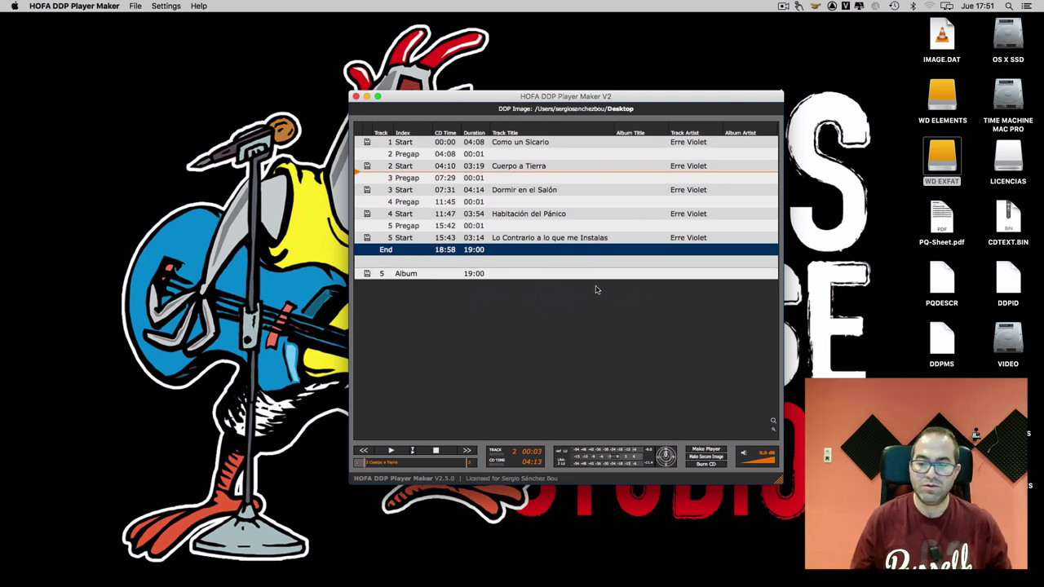
- Close the player maker, open HOFA DDP Player macOS from the Player folder and view its option for saving all tracks as audio files
click(356, 97)
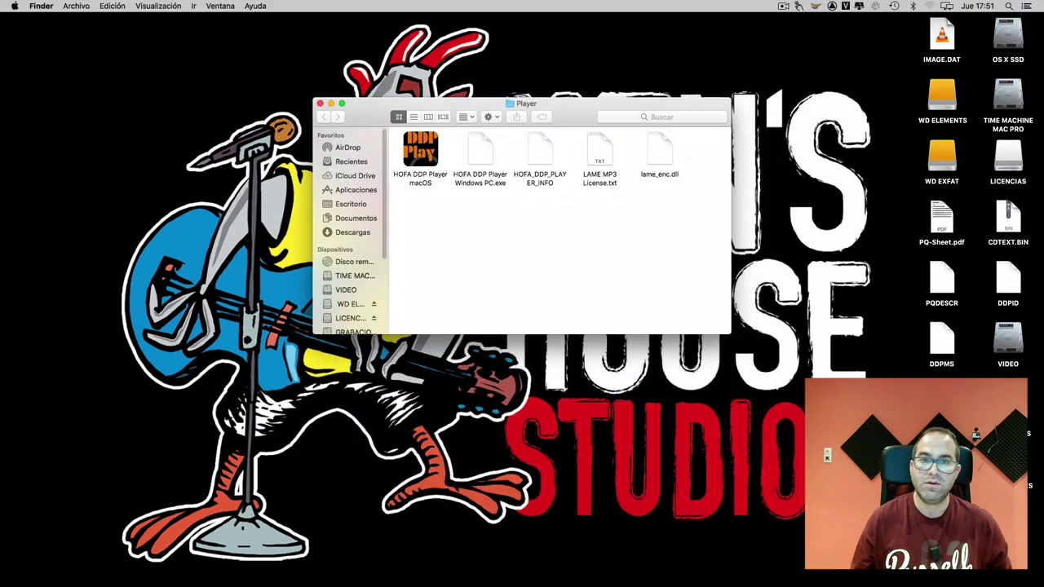
double_click(422, 152)
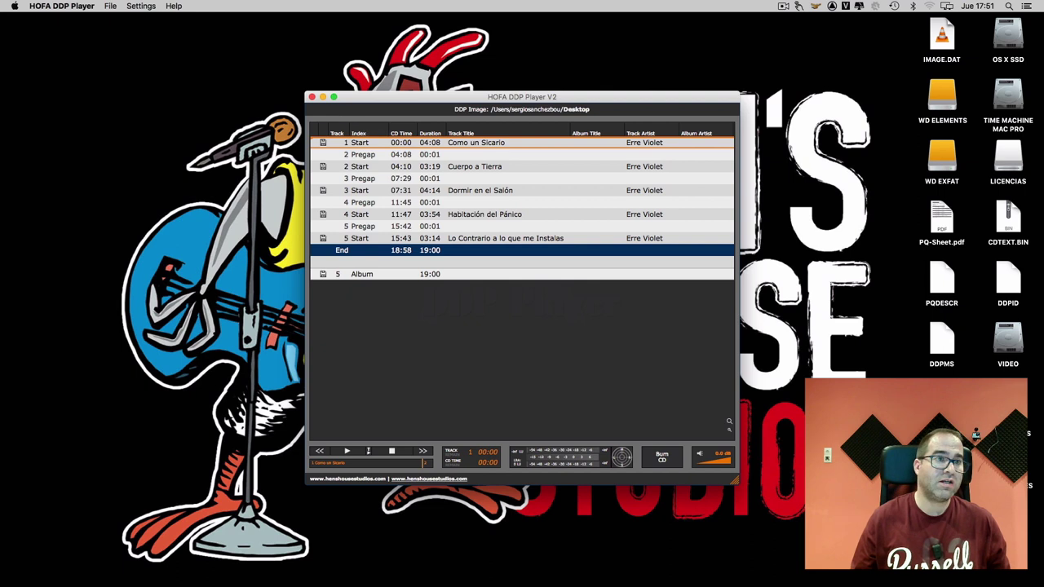
click(111, 7)
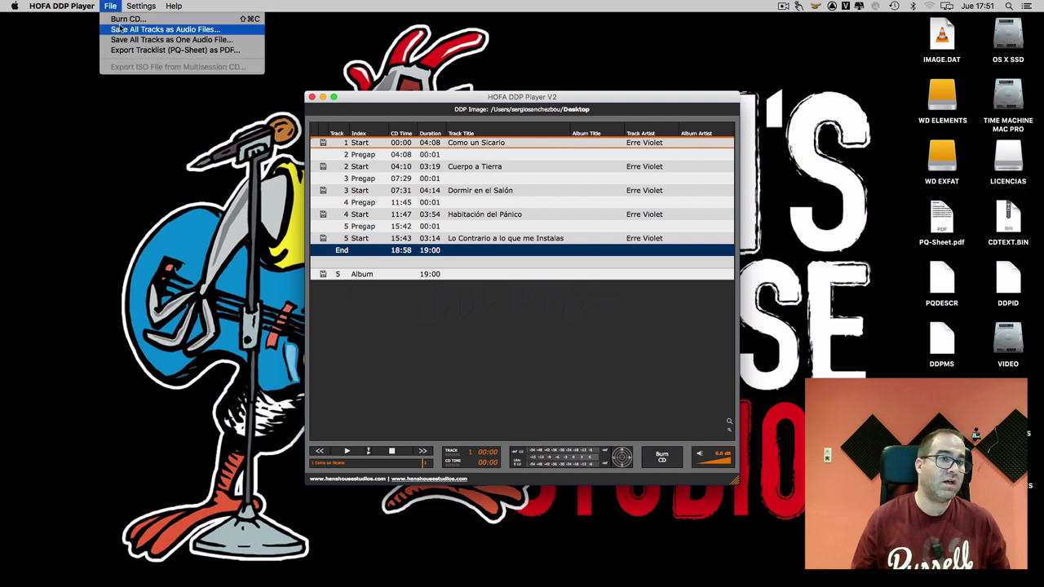
click(139, 31)
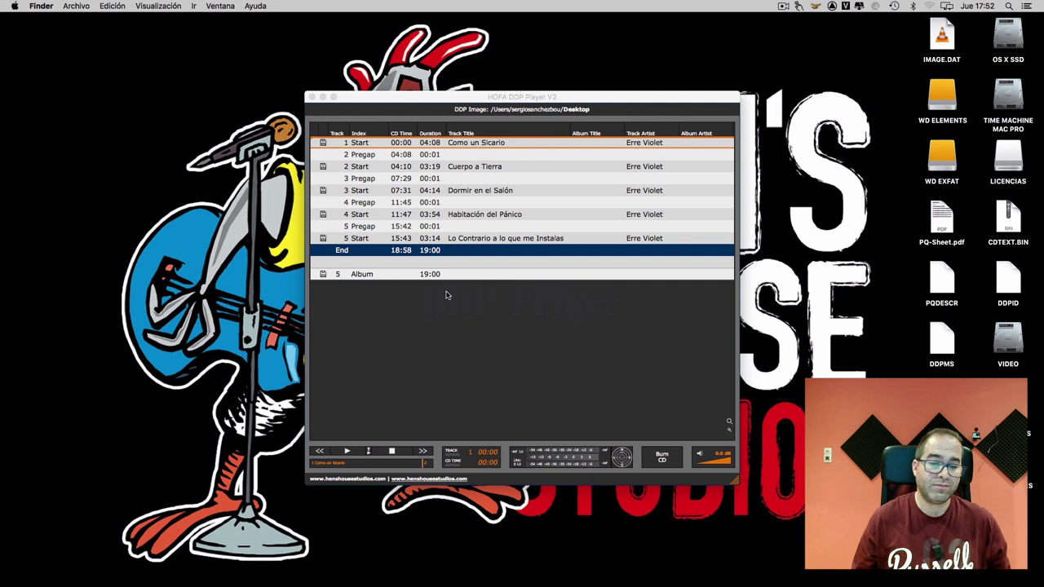
- Play the DDP image from the first track, skip track by track to "Lo Contrario a lo que me Instalas" and stop playback
click(345, 452)
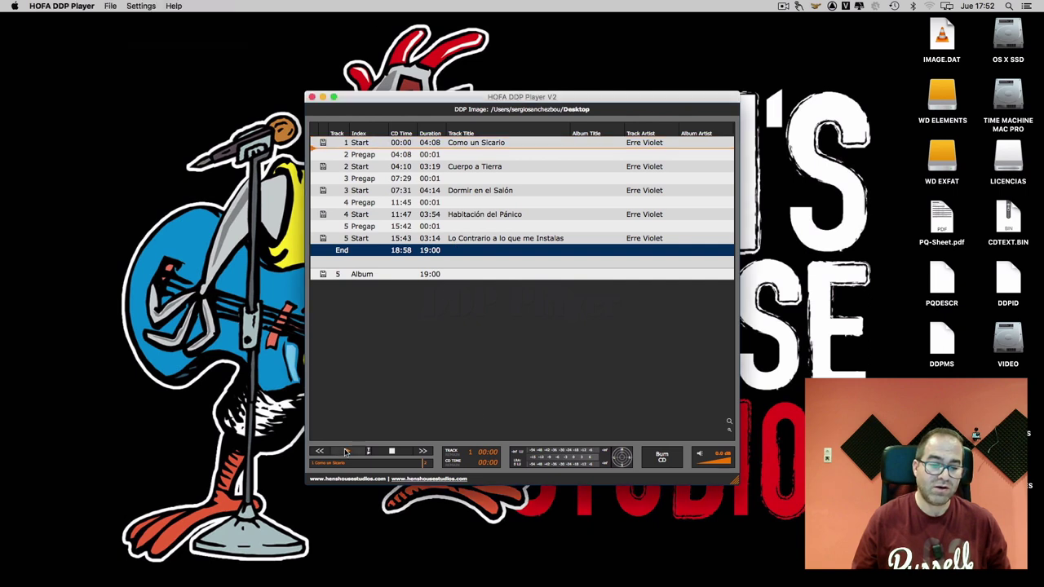
click(346, 452)
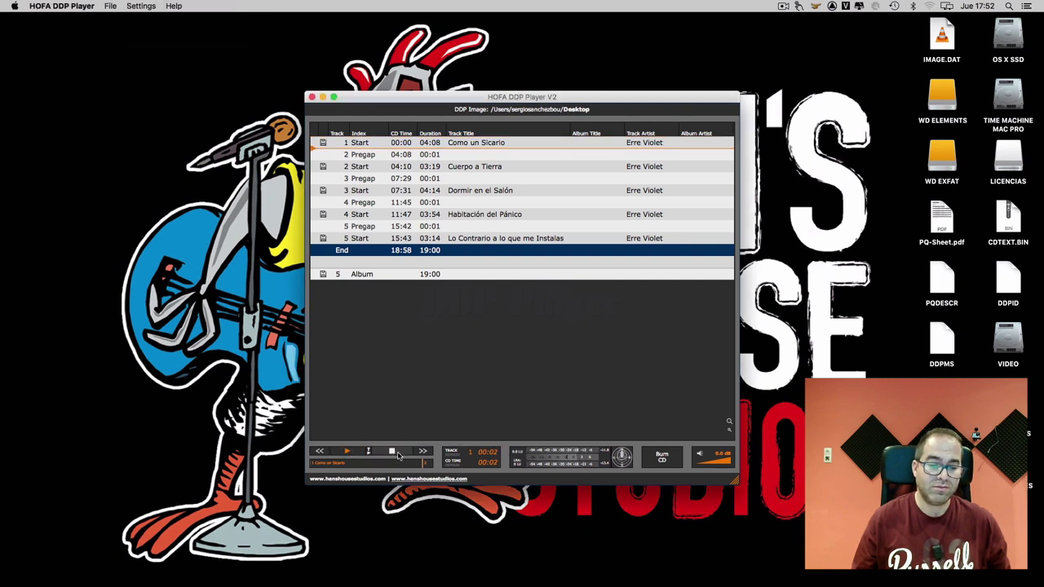
click(425, 452)
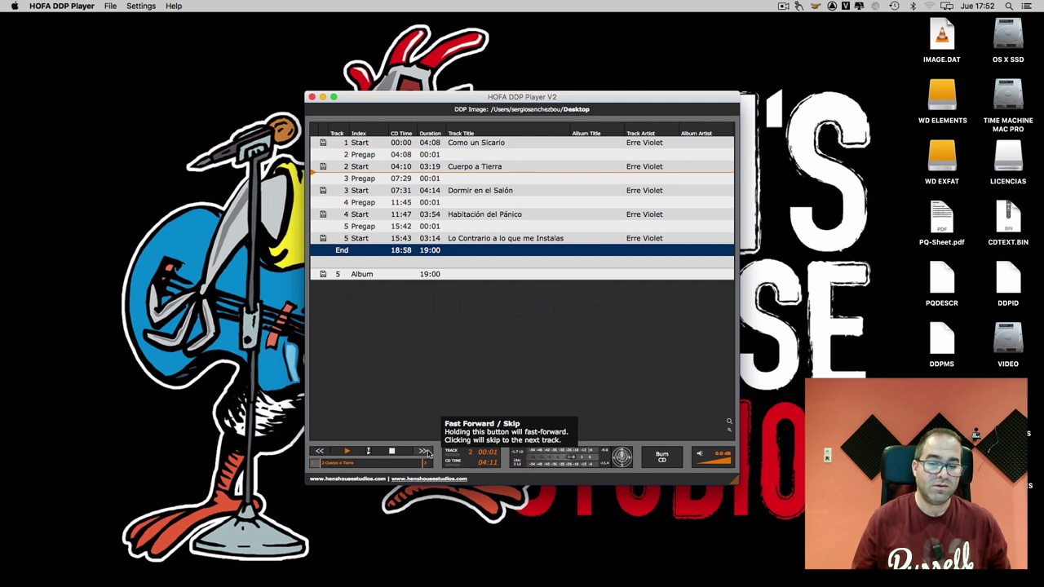
click(425, 452)
click(425, 452)
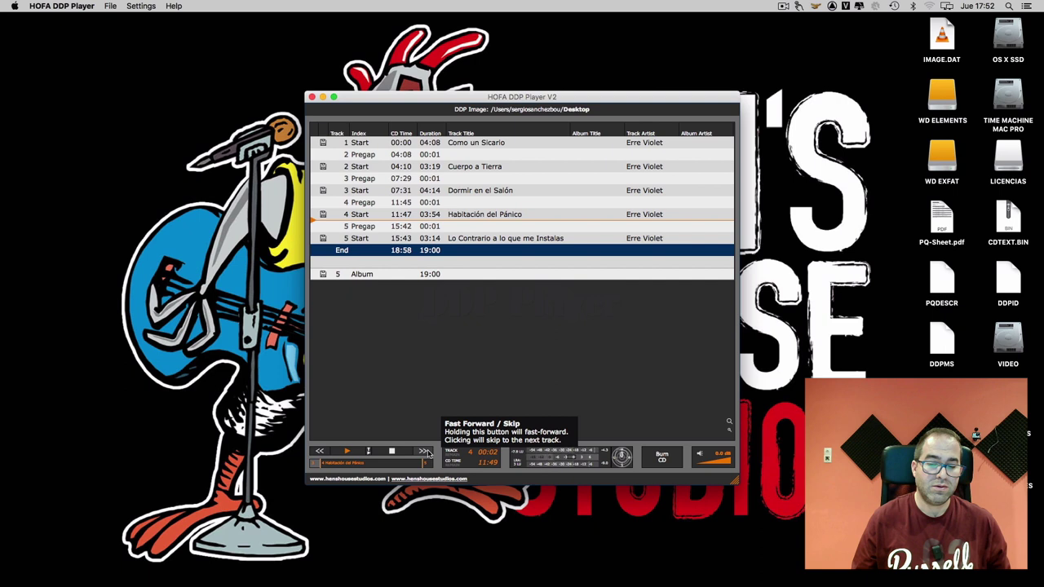
click(425, 451)
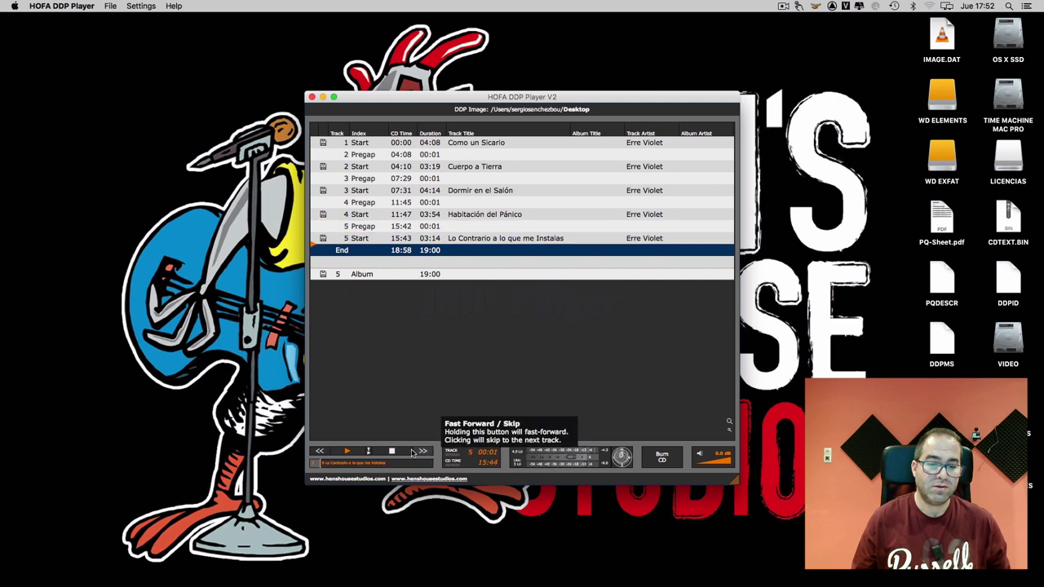
click(392, 452)
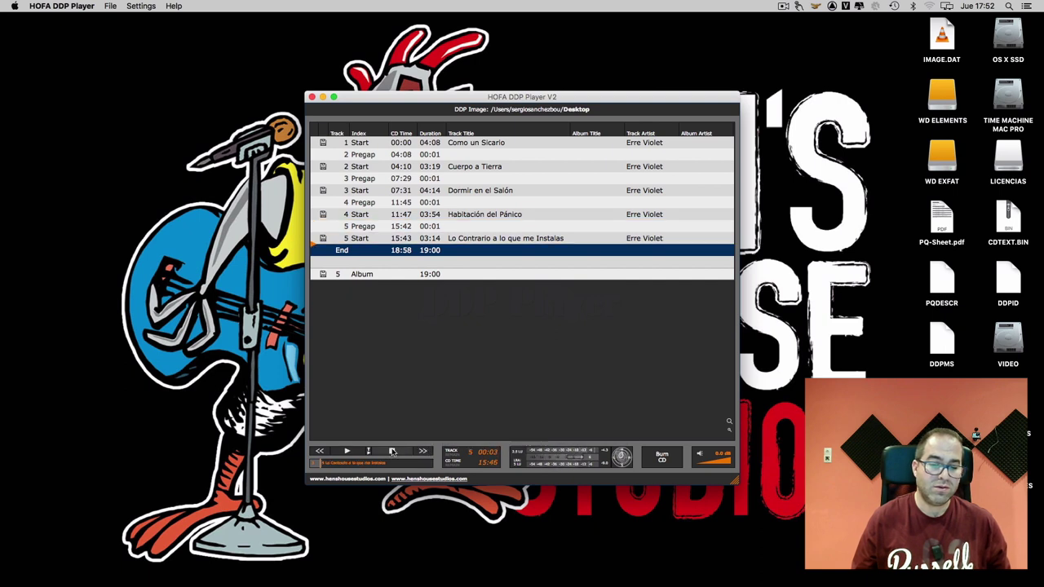